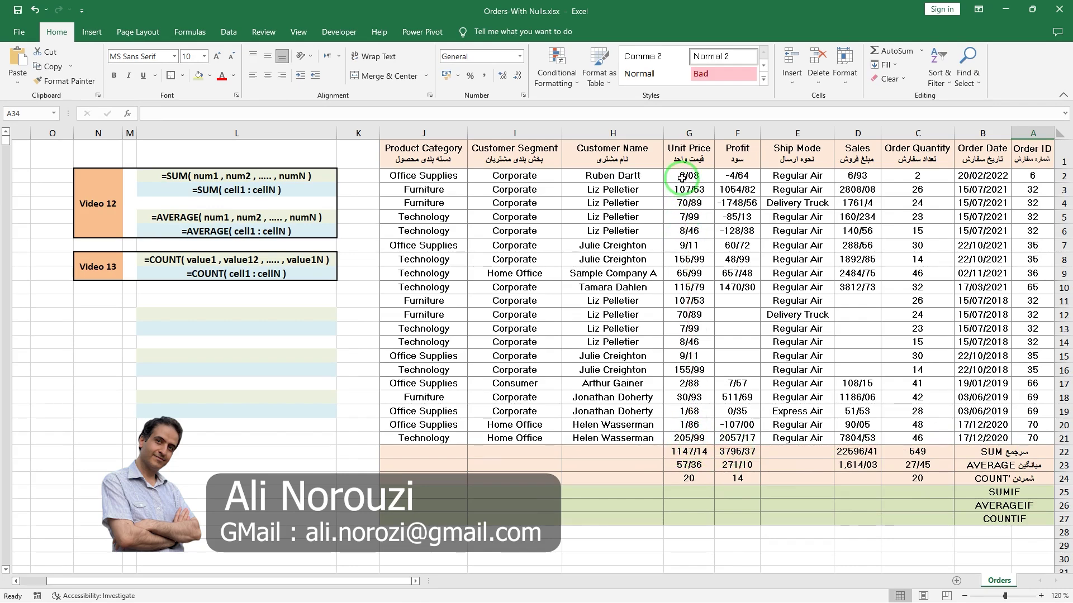
- Review the Unit Price total formula =SUM(G2:G21) in G22 and leave it unchanged
{"action": "left_click_drag", "start_coordinate": [688, 255], "coordinate": [680, 429]}
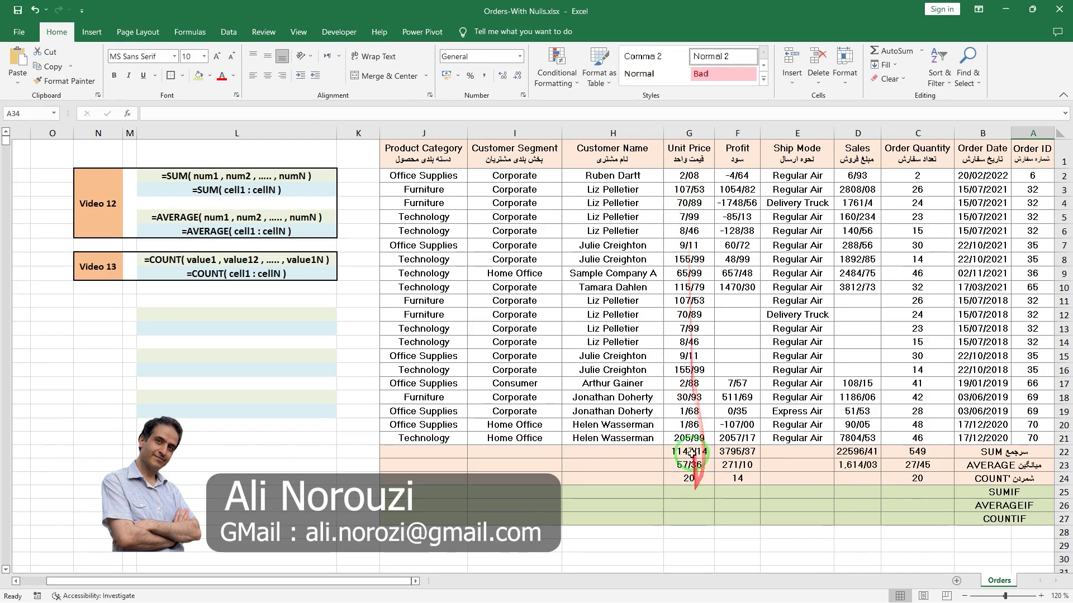
{"action": "left_click", "coordinate": [689, 451]}
{"action": "key", "text": "alt+equal"}
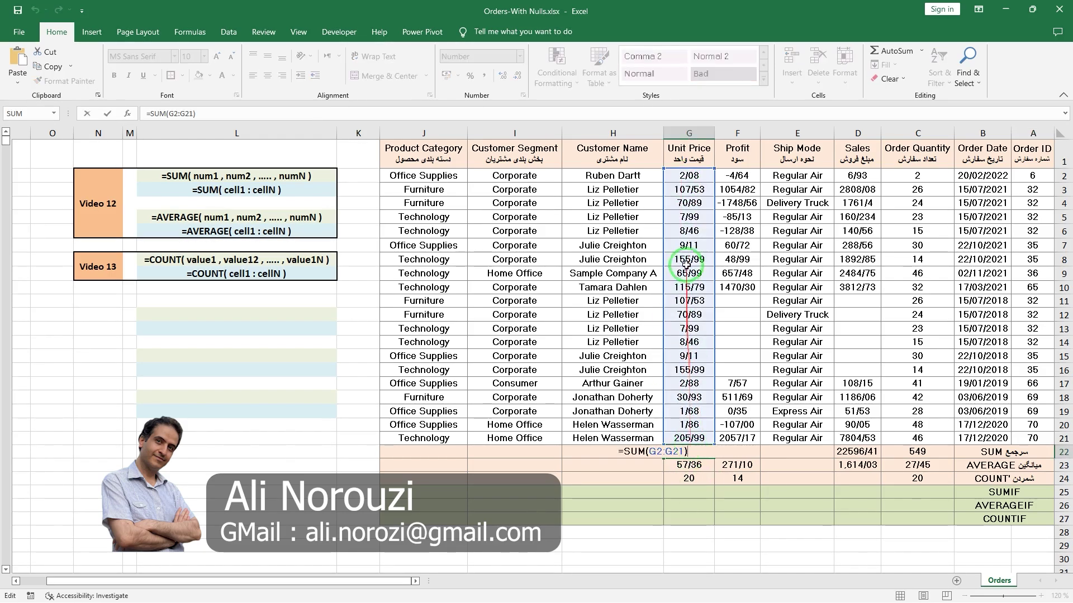
{"action": "key", "text": "ctrl+Return"}
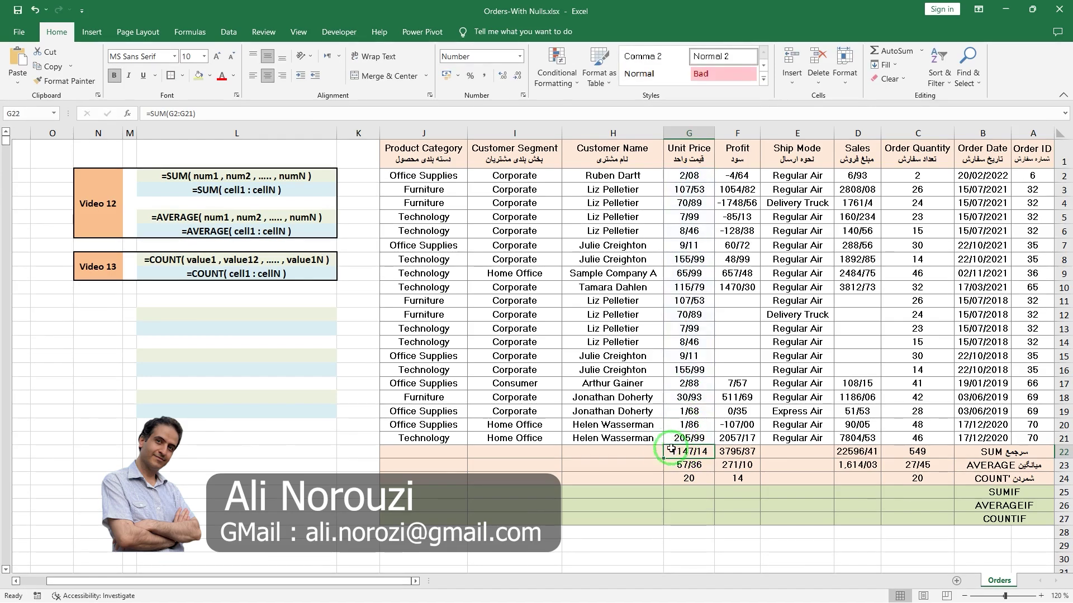
{"action": "left_click_drag", "start_coordinate": [685, 323], "coordinate": [684, 259]}
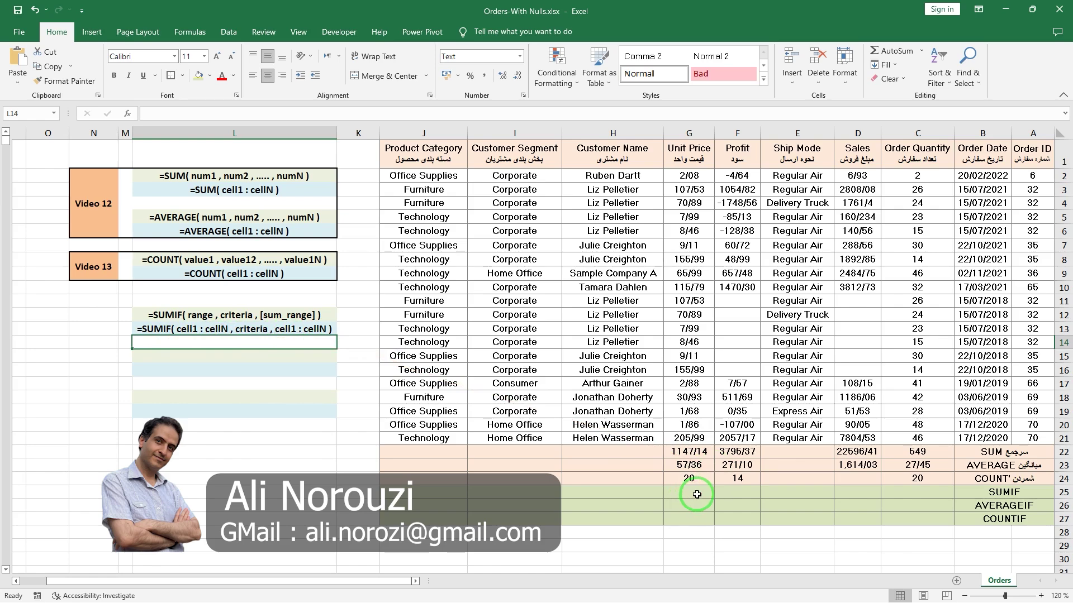
- Start a SUMIF formula in G25 from the autocomplete list, so it reads =SUMIF(
{"action": "left_click", "coordinate": [675, 494]}
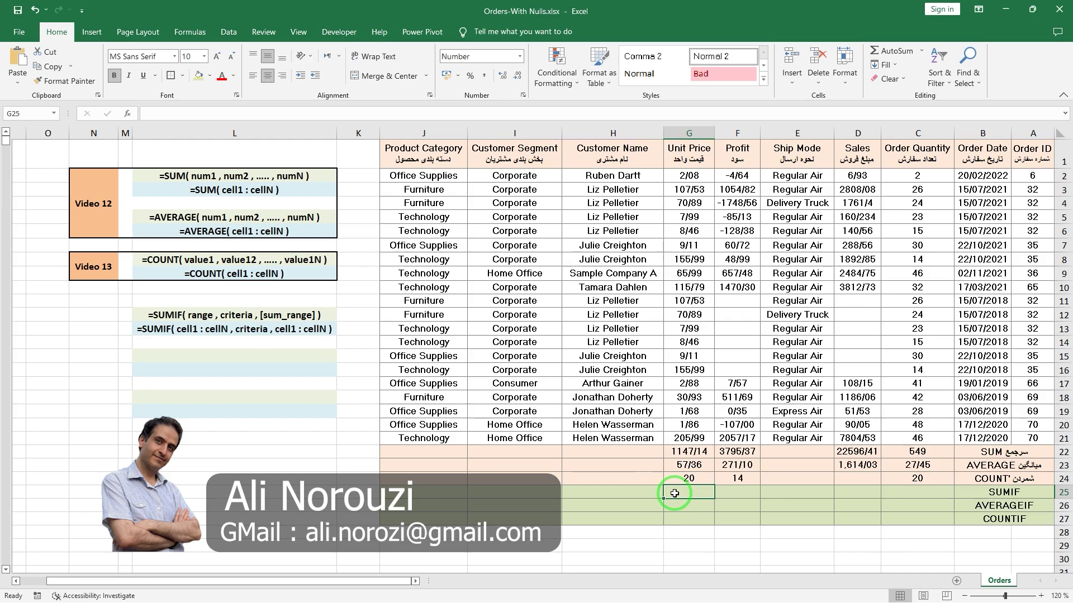
{"action": "type", "text": "="}
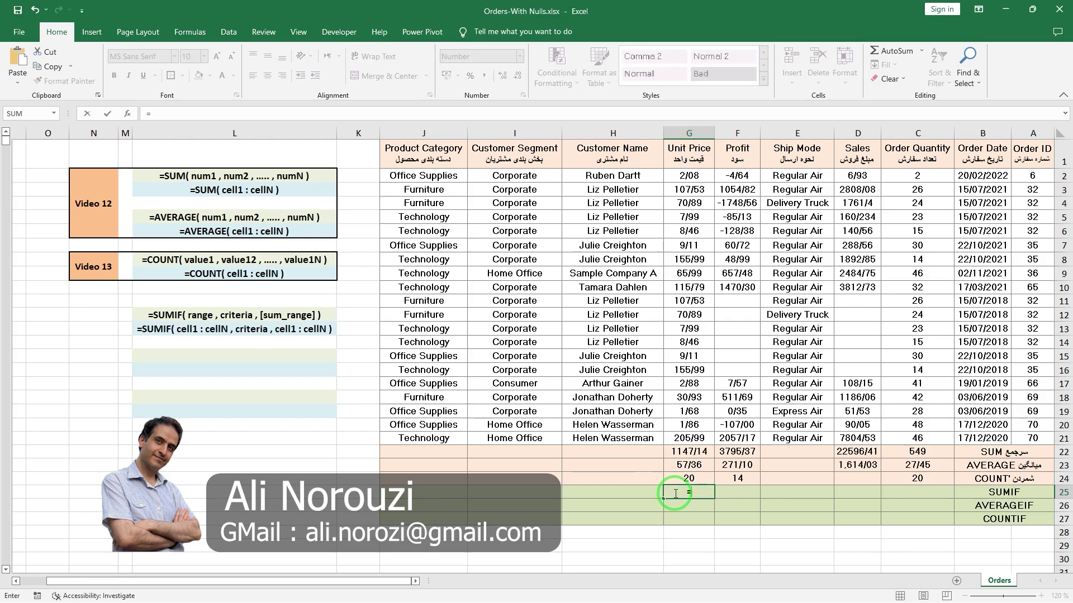
{"action": "type", "text": "s"}
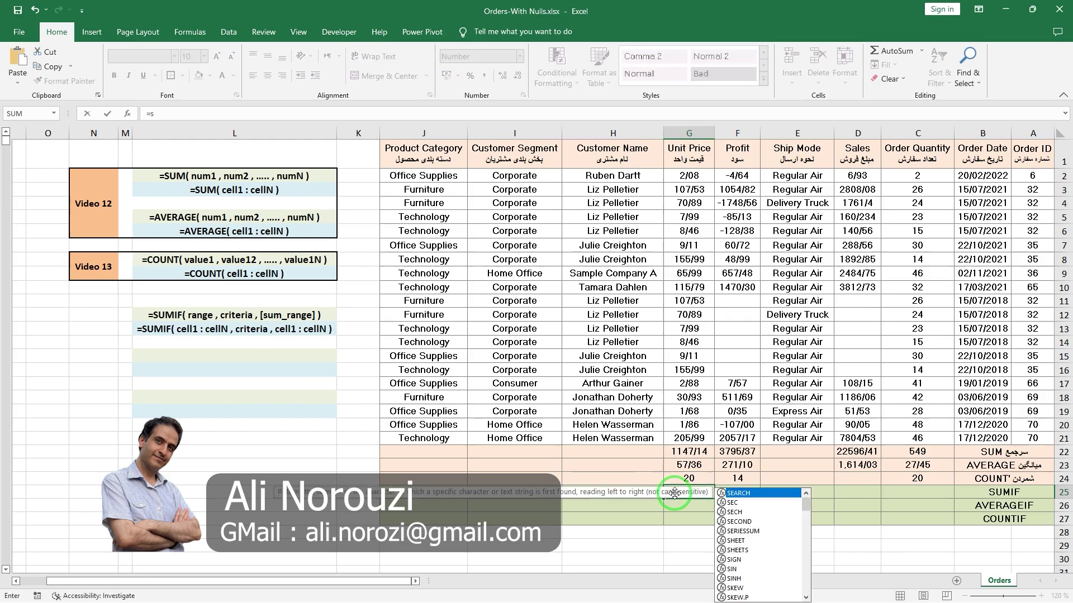
{"action": "type", "text": "um"}
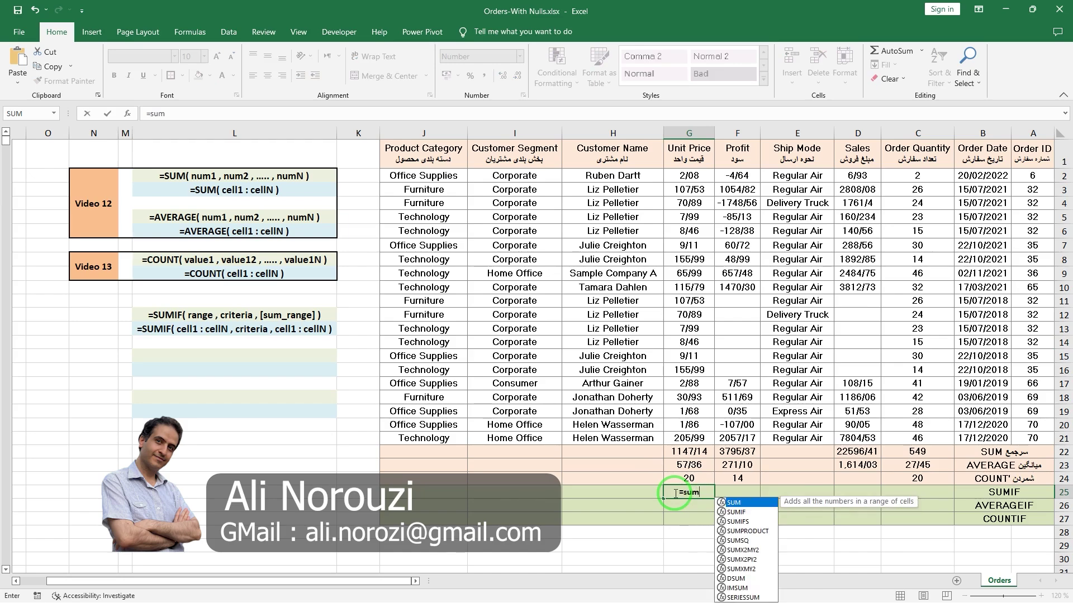
{"action": "key", "text": "Down"}
{"action": "key", "text": "Tab"}
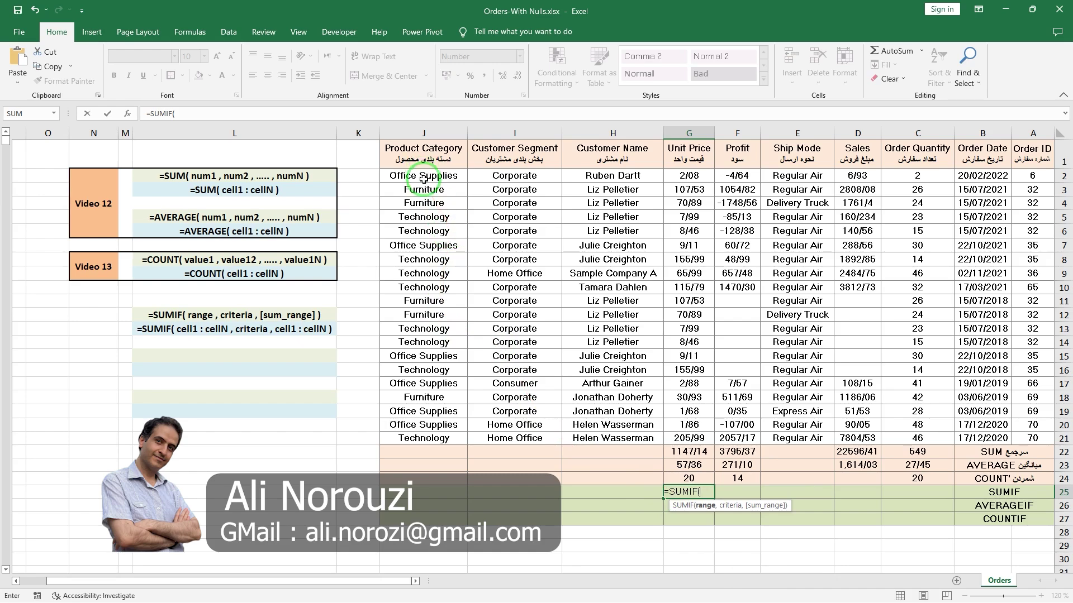
- Complete G25 as =SUMIF(J2:J21,J9,G2:G21), totalling Technology unit prices to 733
{"action": "left_click_drag", "start_coordinate": [423, 177], "coordinate": [429, 439]}
{"action": "type", "text": ","}
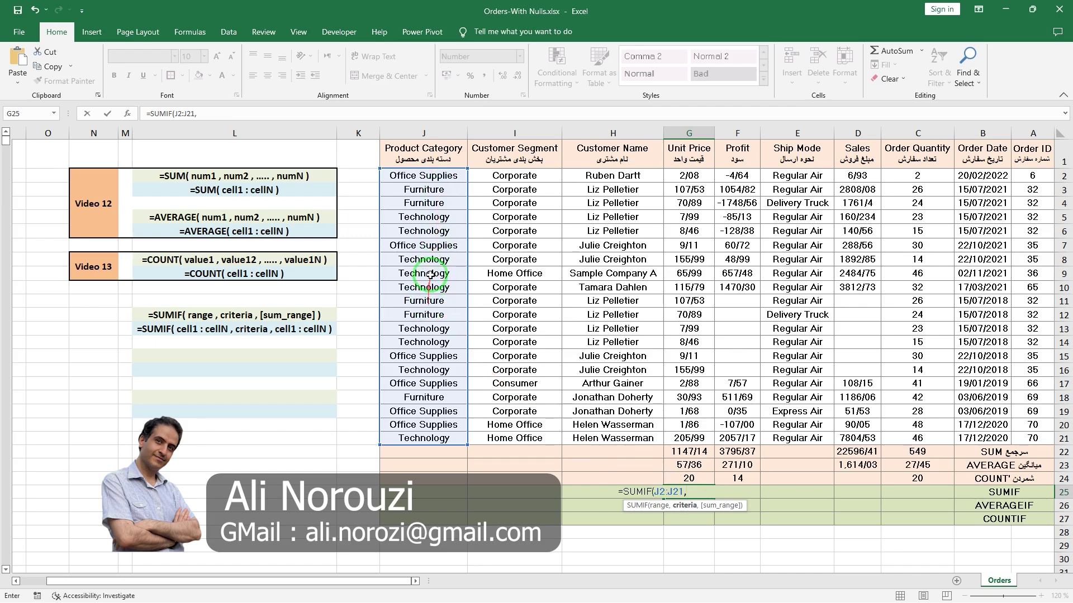
{"action": "left_click", "coordinate": [429, 274]}
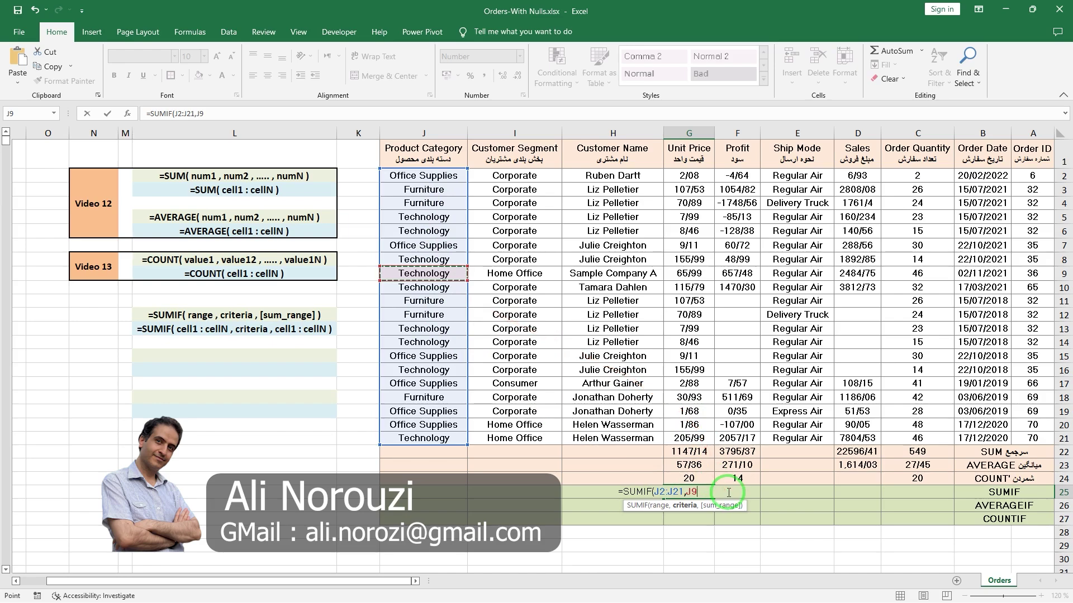
{"action": "type", "text": ","}
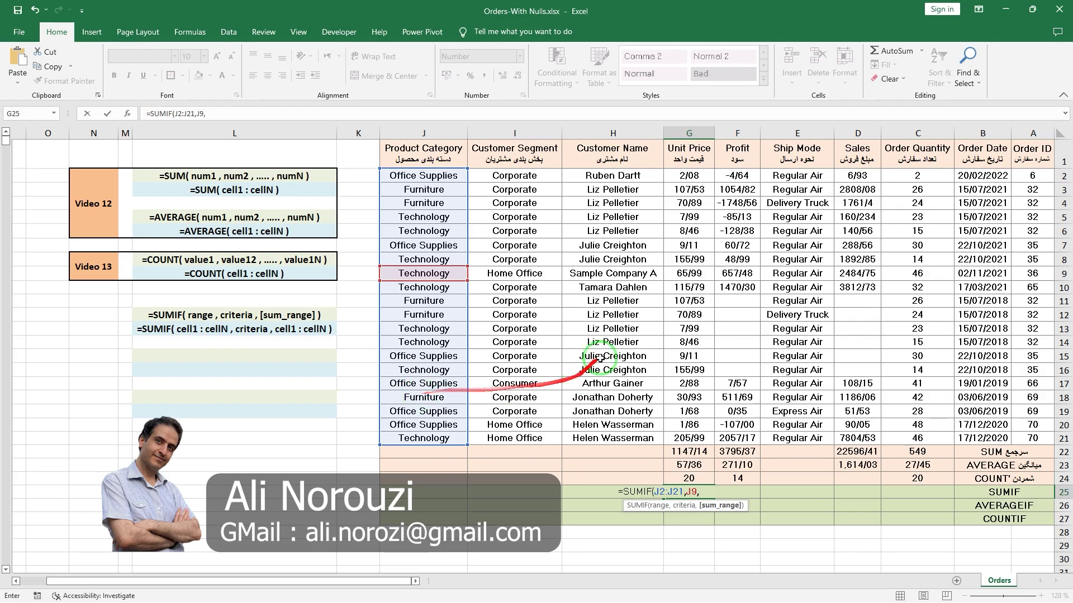
{"action": "left_click_drag", "start_coordinate": [689, 176], "coordinate": [682, 437]}
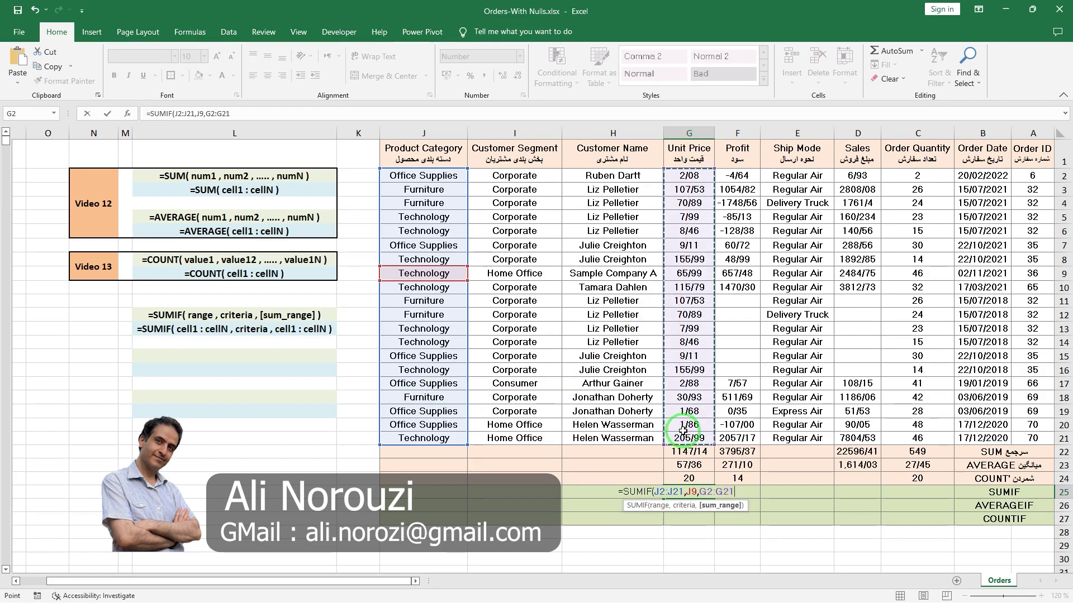
{"action": "type", "text": ")"}
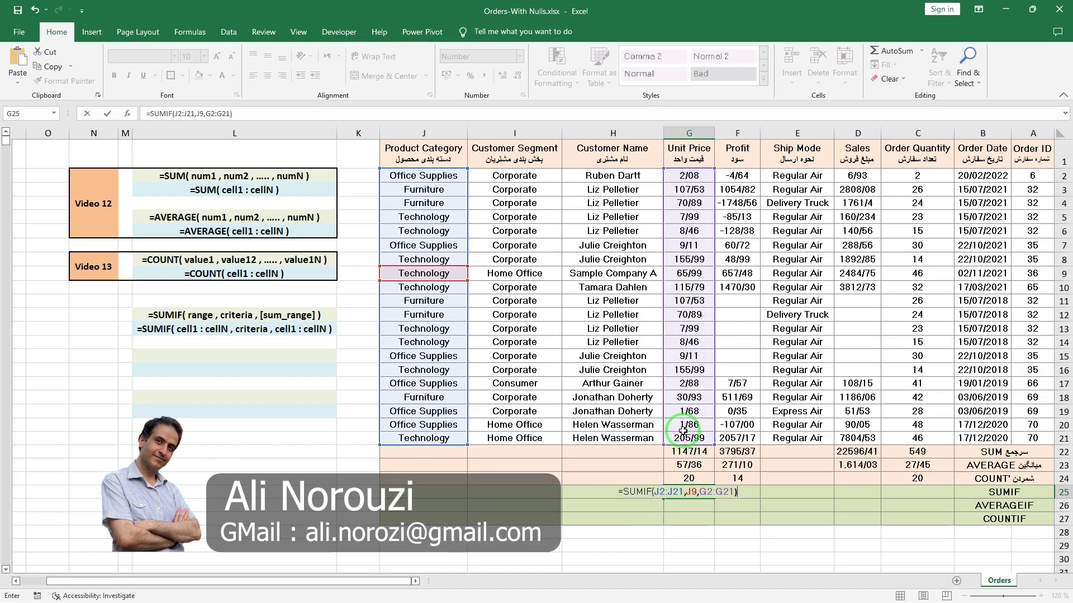
{"action": "key", "text": "Return"}
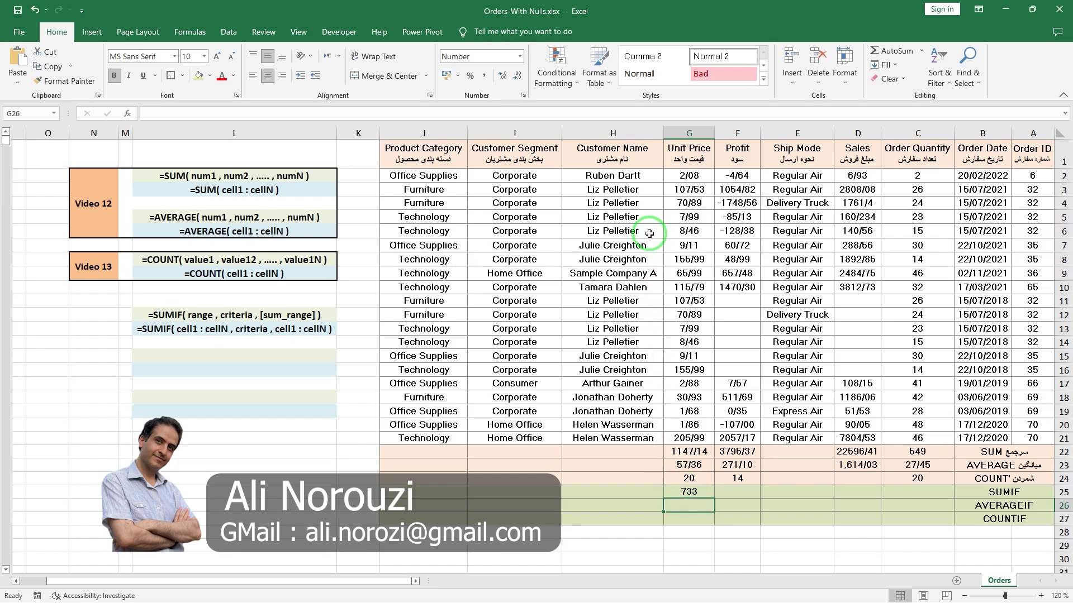
{"action": "left_click", "coordinate": [678, 217]}
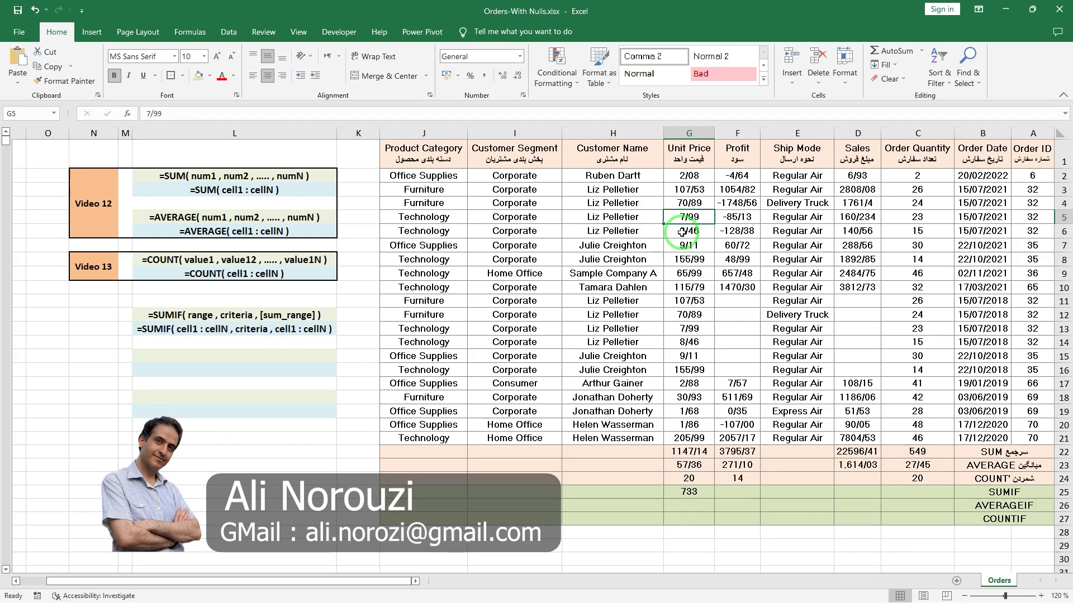
{"action": "left_click", "coordinate": [682, 232], "text": "shift"}
{"action": "left_click", "coordinate": [685, 259], "text": "ctrl"}
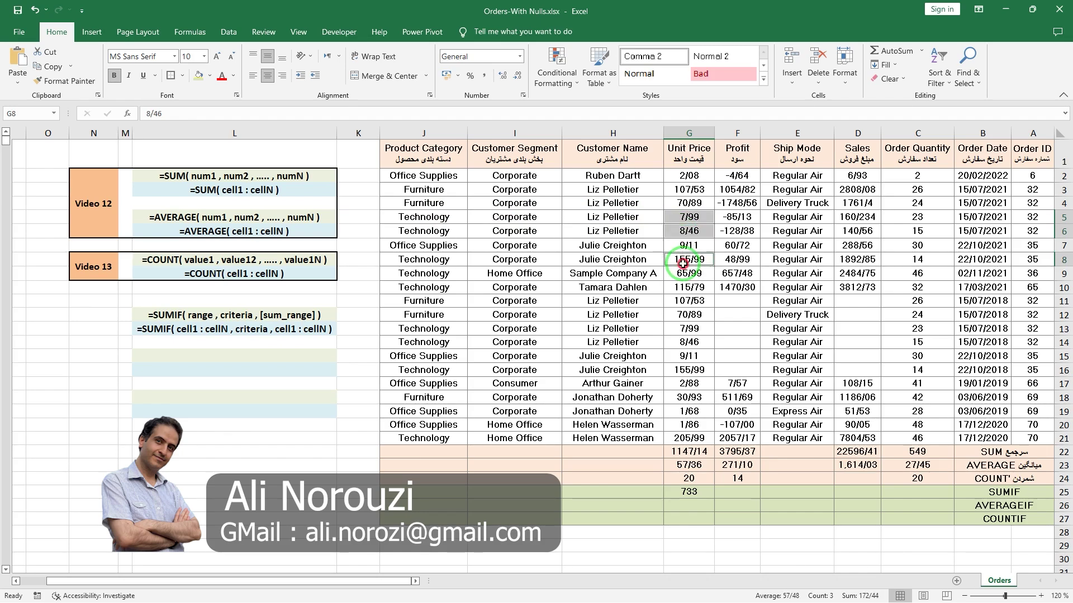
{"action": "left_click", "coordinate": [681, 274], "text": "ctrl"}
{"action": "left_click", "coordinate": [683, 287], "text": "ctrl"}
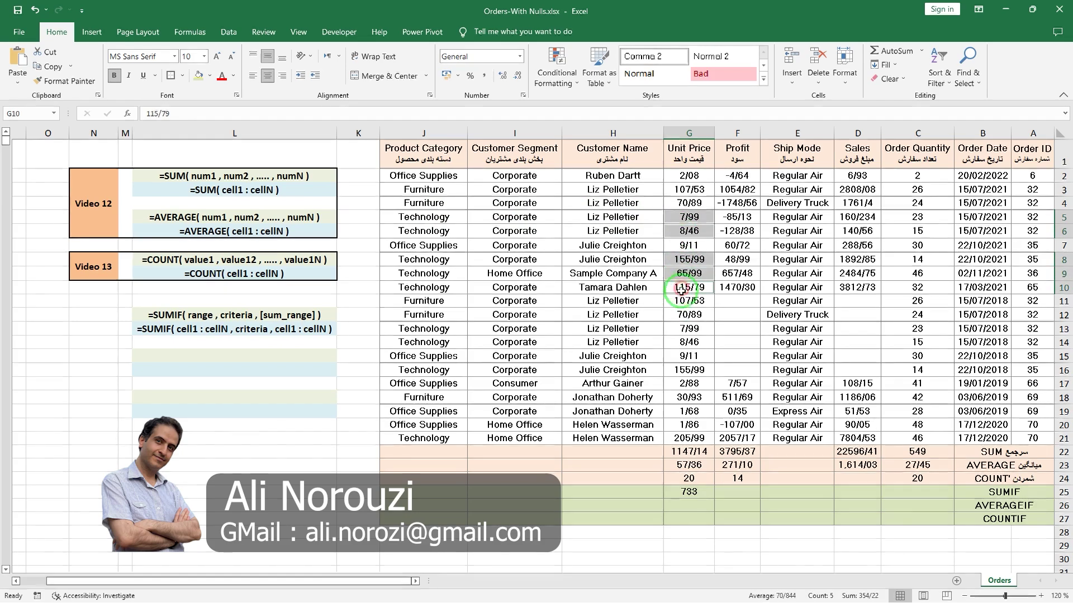
{"action": "left_click", "coordinate": [670, 328], "text": "ctrl"}
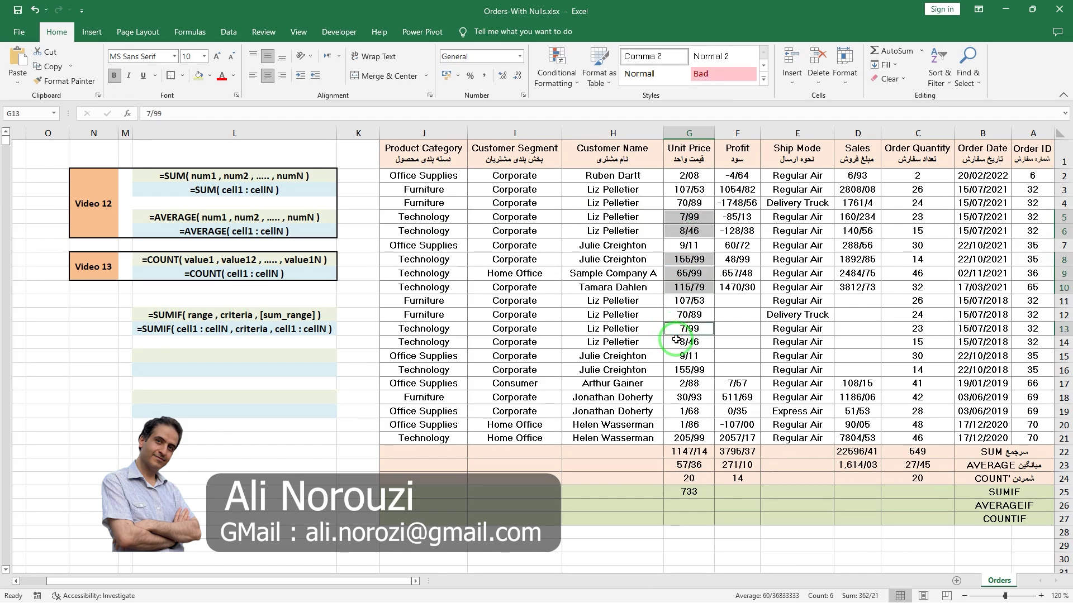
{"action": "left_click", "coordinate": [676, 340], "text": "ctrl"}
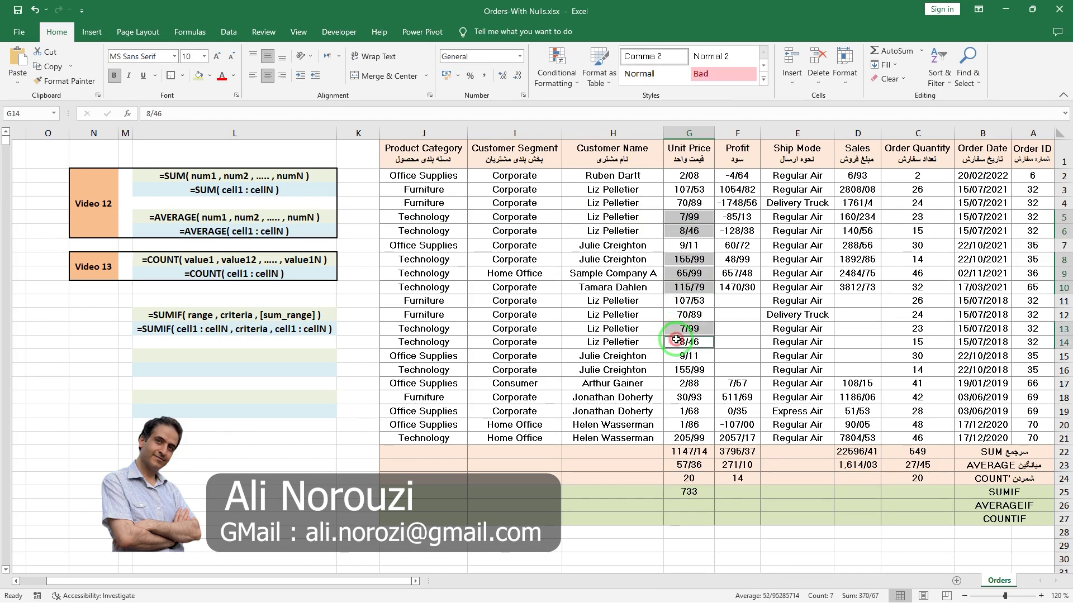
{"action": "left_click", "coordinate": [673, 369], "text": "ctrl"}
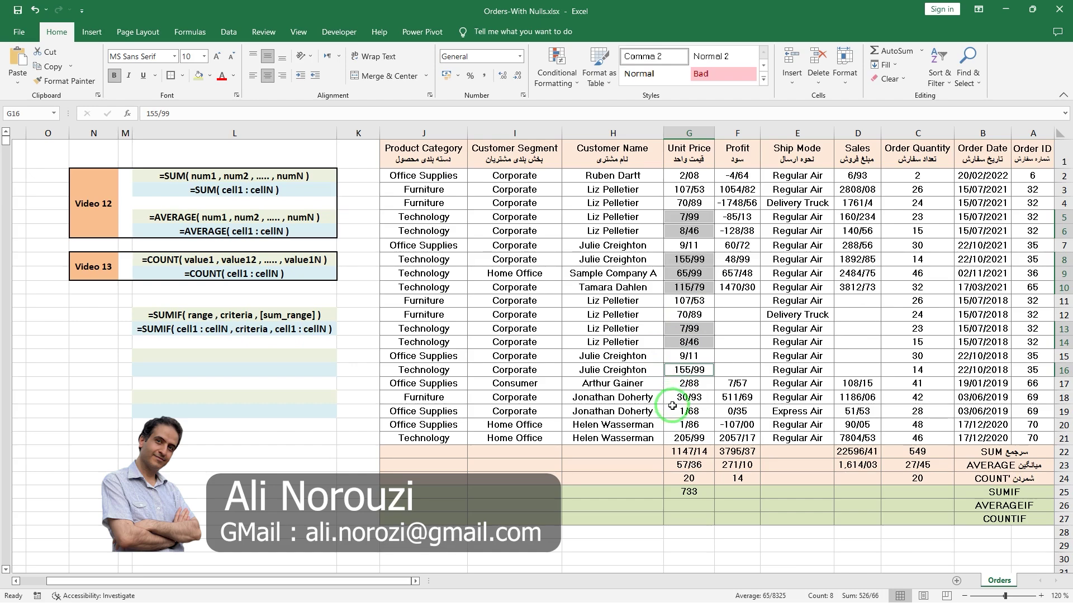
{"action": "left_click", "coordinate": [686, 439], "text": "ctrl"}
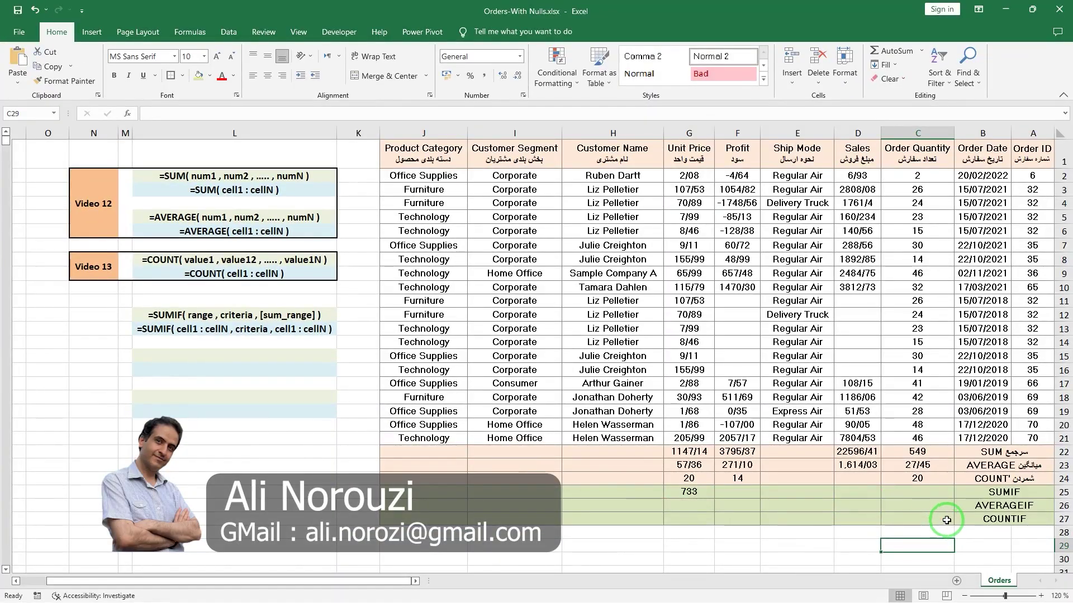
{"action": "left_click_drag", "start_coordinate": [771, 485], "coordinate": [768, 457]}
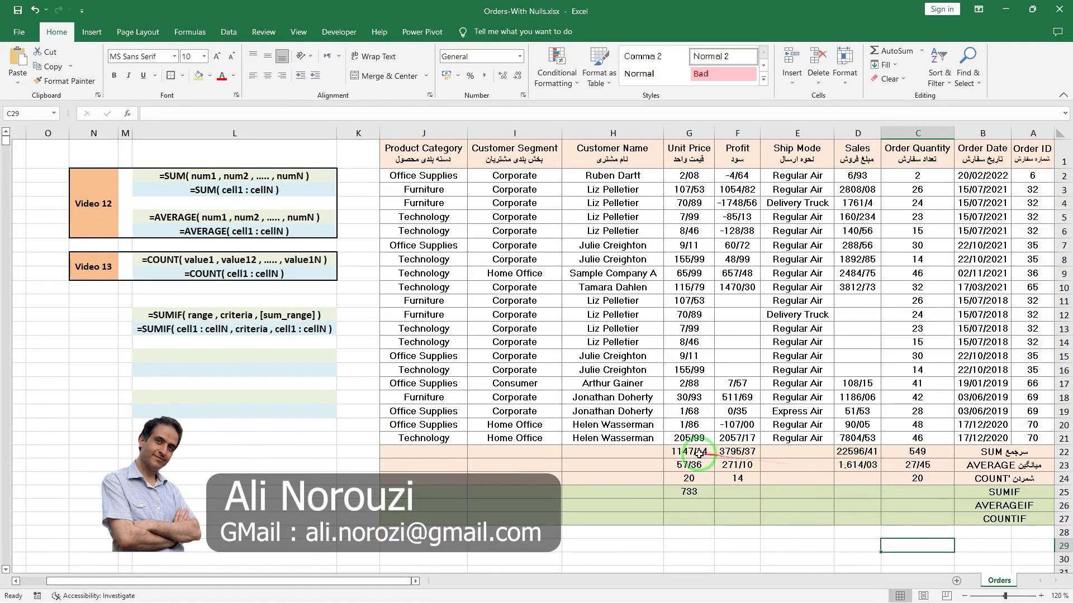
{"action": "left_click_drag", "start_coordinate": [769, 457], "coordinate": [845, 442]}
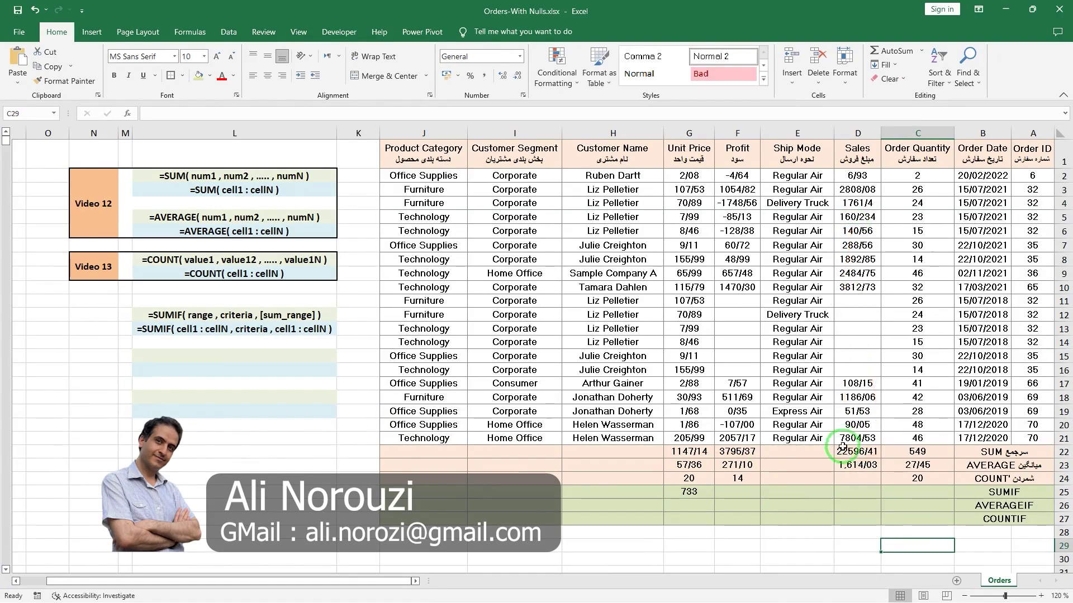
{"action": "left_click_drag", "start_coordinate": [845, 442], "coordinate": [985, 506]}
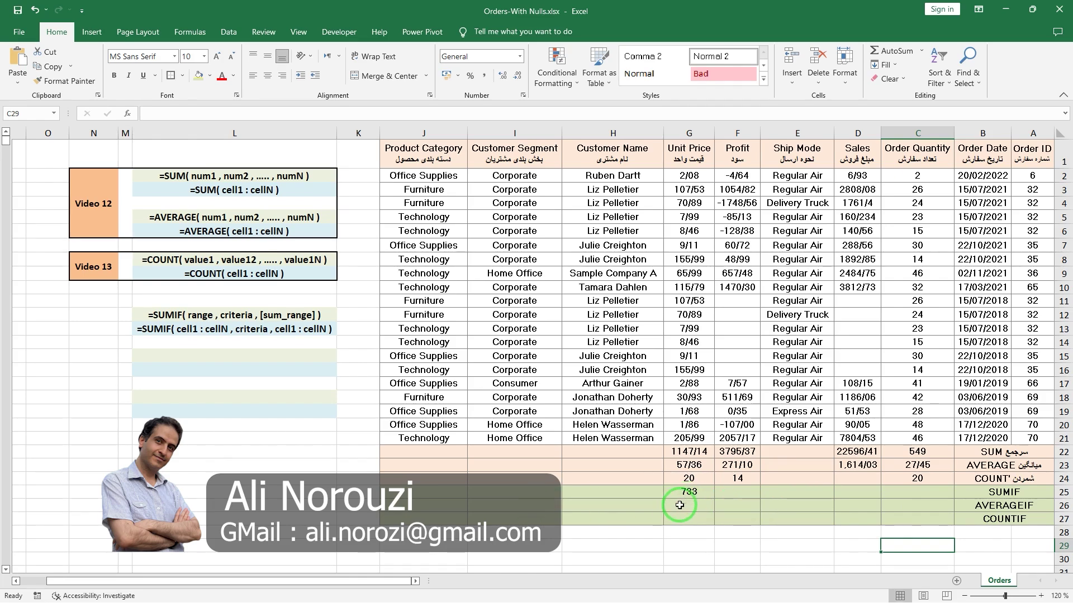
- Begin =AVERAGEIF( in G26 and annotate its argument hint
{"action": "left_click", "coordinate": [679, 506]}
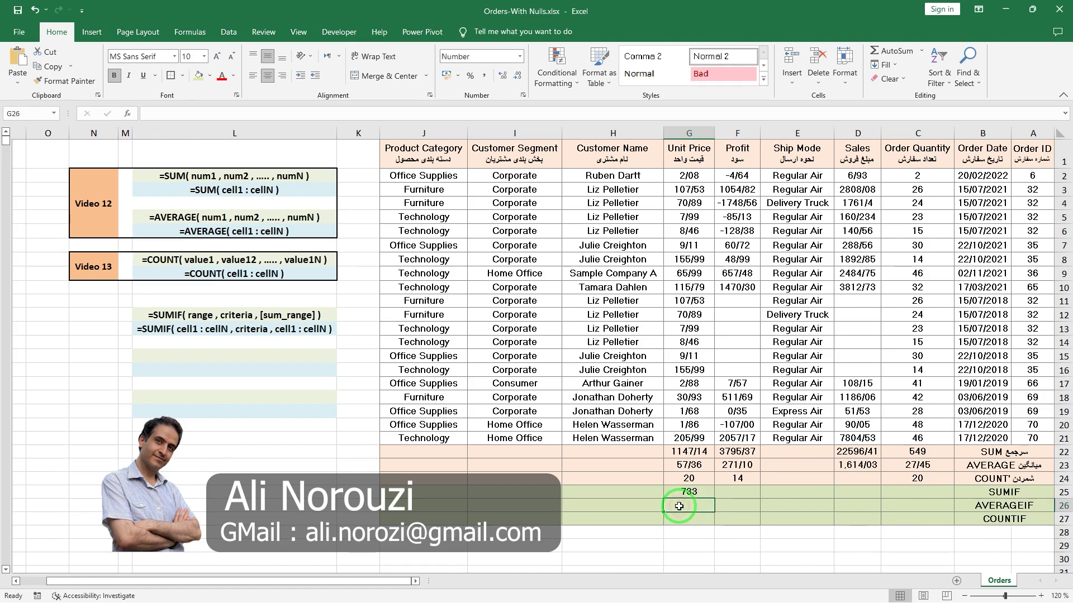
{"action": "type", "text": "=av"}
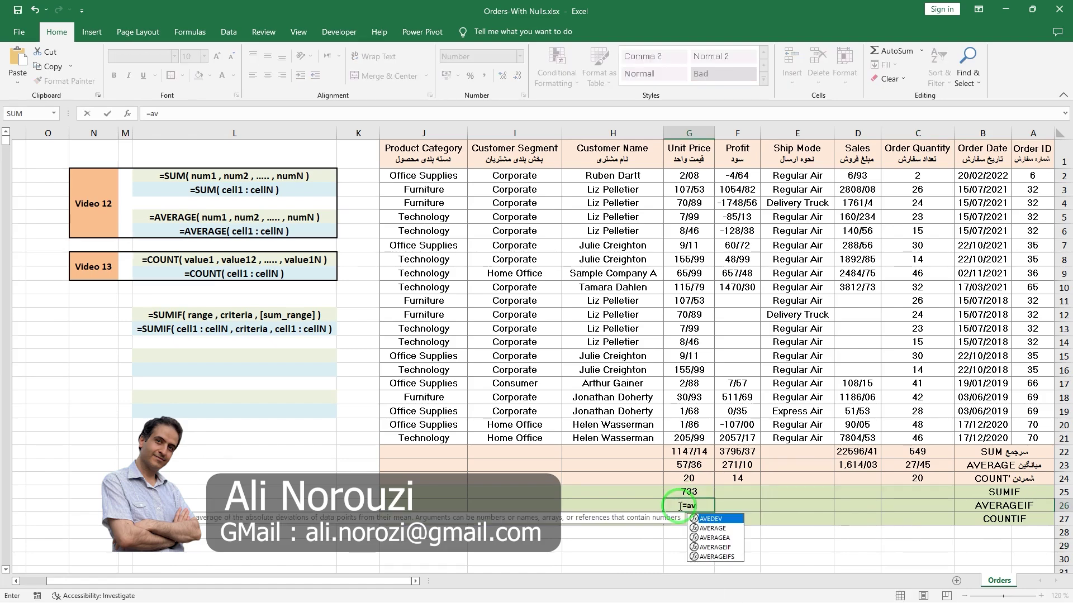
{"action": "type", "text": "e"}
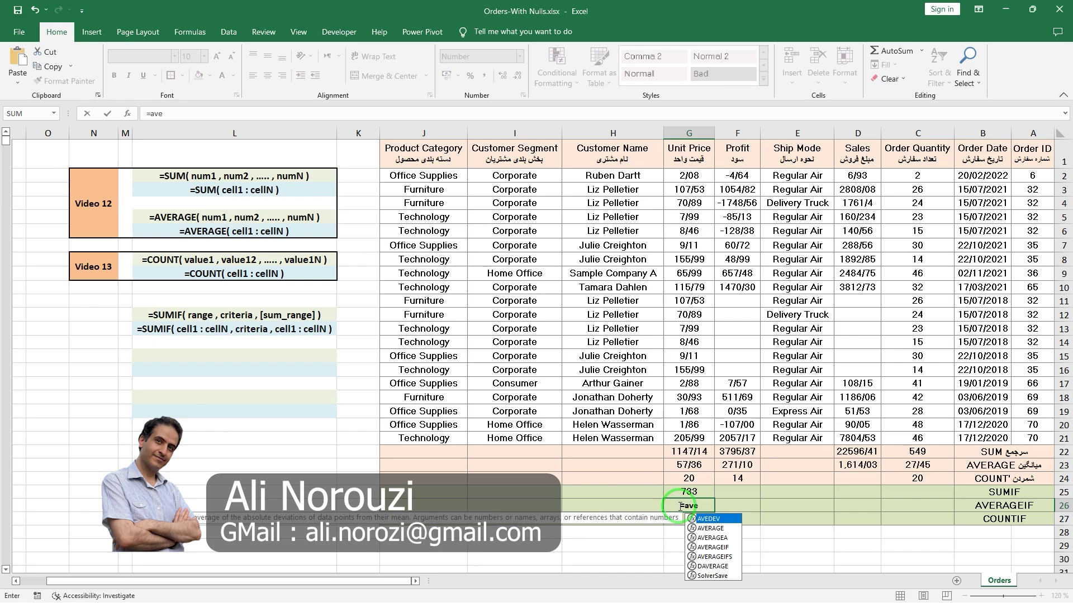
{"action": "key", "text": "Down"}
{"action": "key", "text": "Down"}
{"action": "key", "text": "Down"}
{"action": "key", "text": "Tab"}
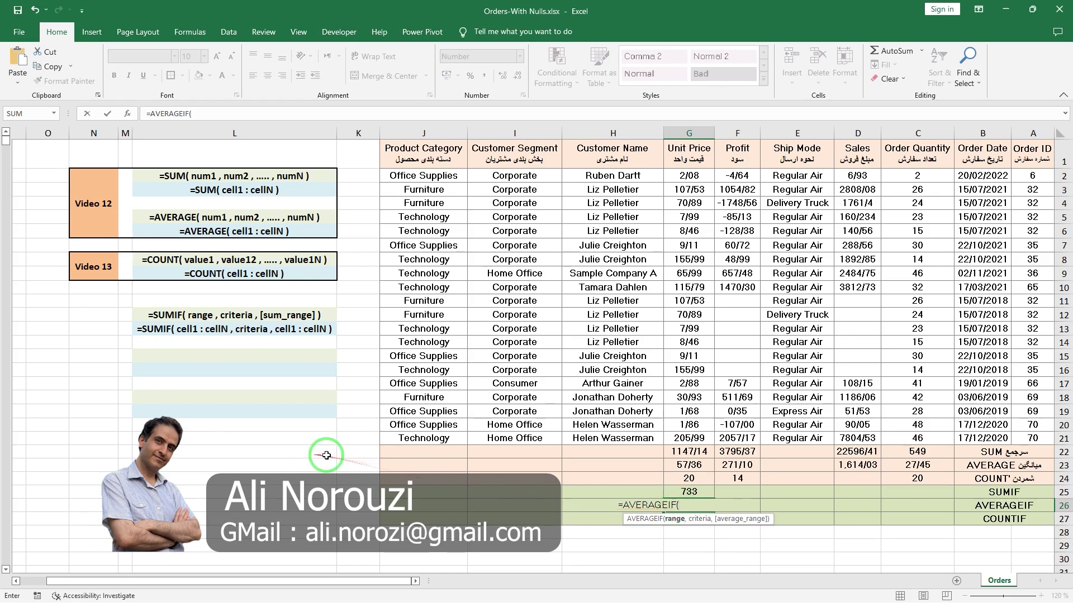
{"action": "left_click_drag", "start_coordinate": [491, 467], "coordinate": [693, 514]}
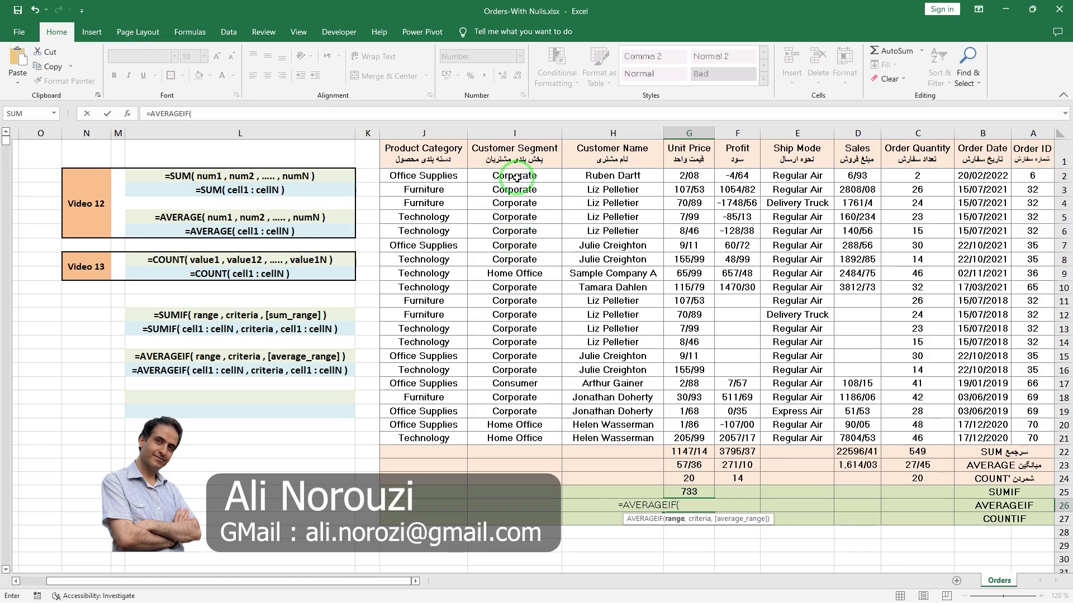
- Use Customer Segment I2:I21 as the range and the Corporate cell I12 as criteria
{"action": "left_click_drag", "start_coordinate": [516, 177], "coordinate": [511, 434]}
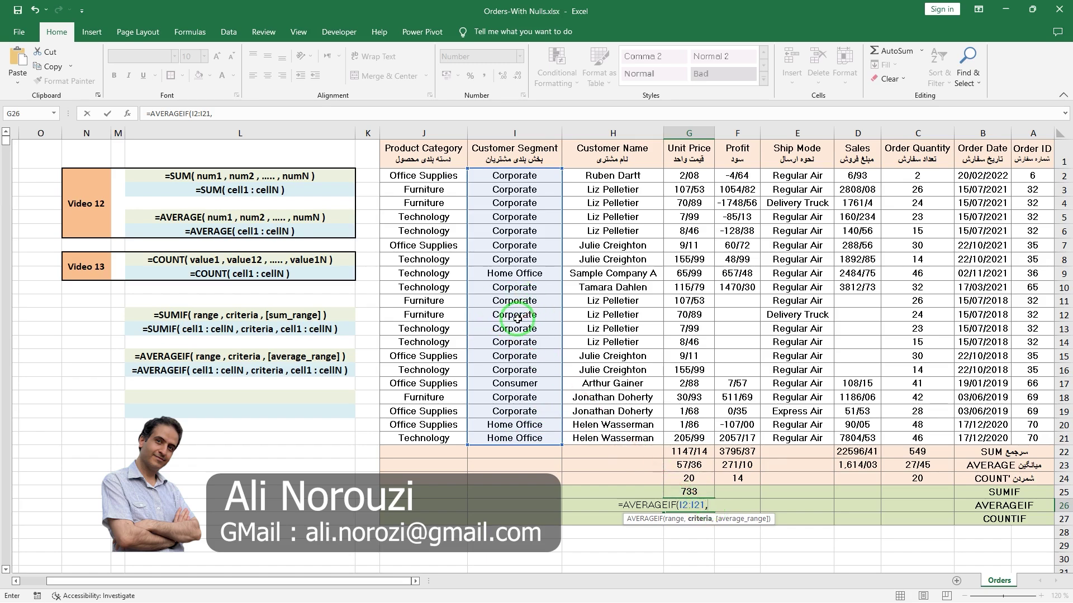
{"action": "left_click", "coordinate": [517, 319]}
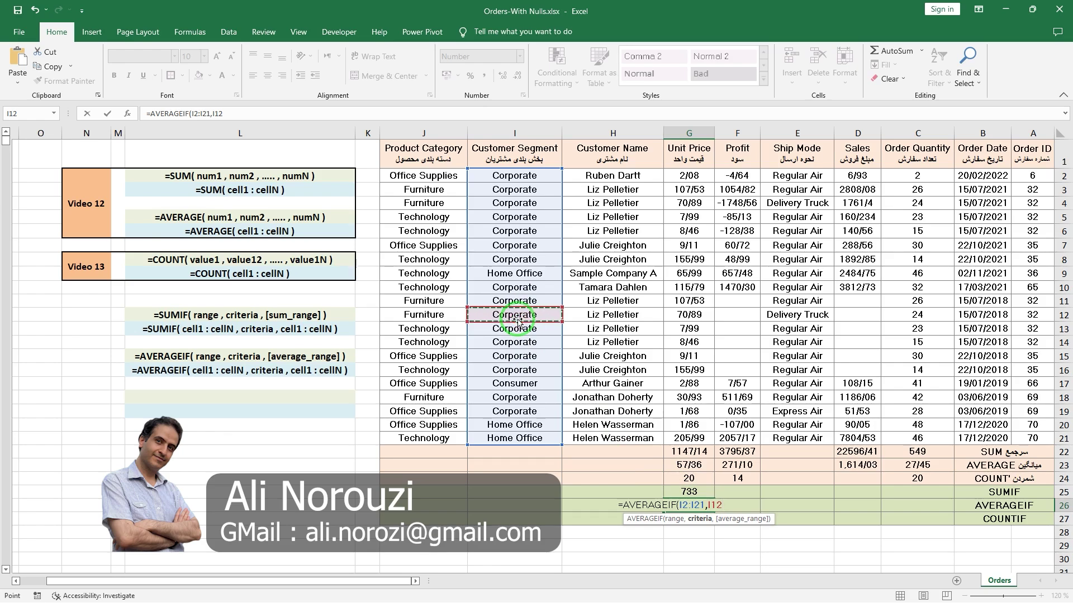
- Add G2:G21 as the average range and commit, giving 54 for Corporate orders
{"action": "type", "text": ","}
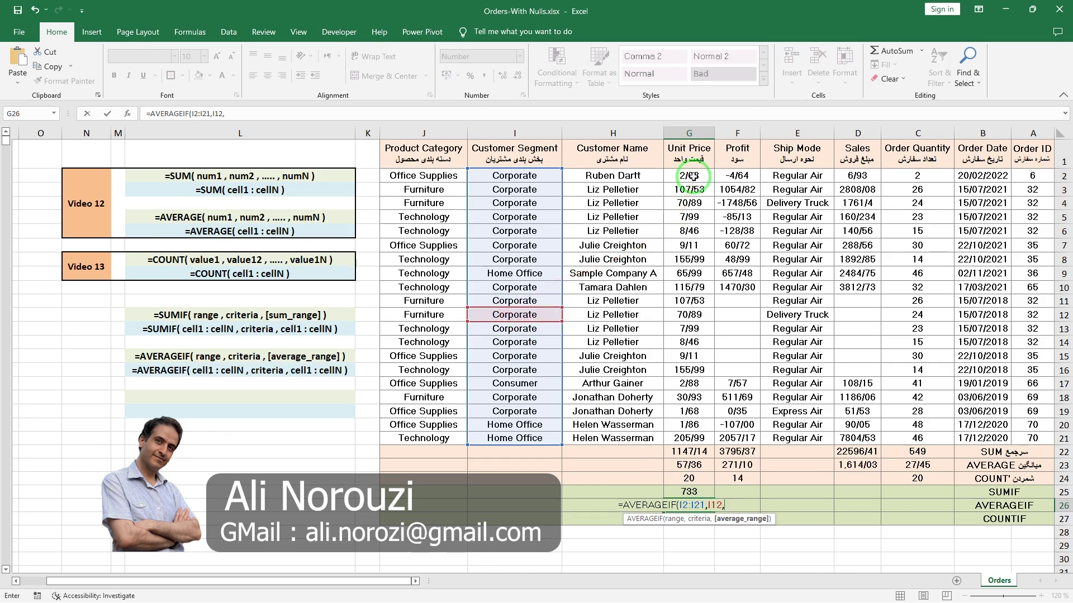
{"action": "left_click_drag", "start_coordinate": [693, 176], "coordinate": [709, 435]}
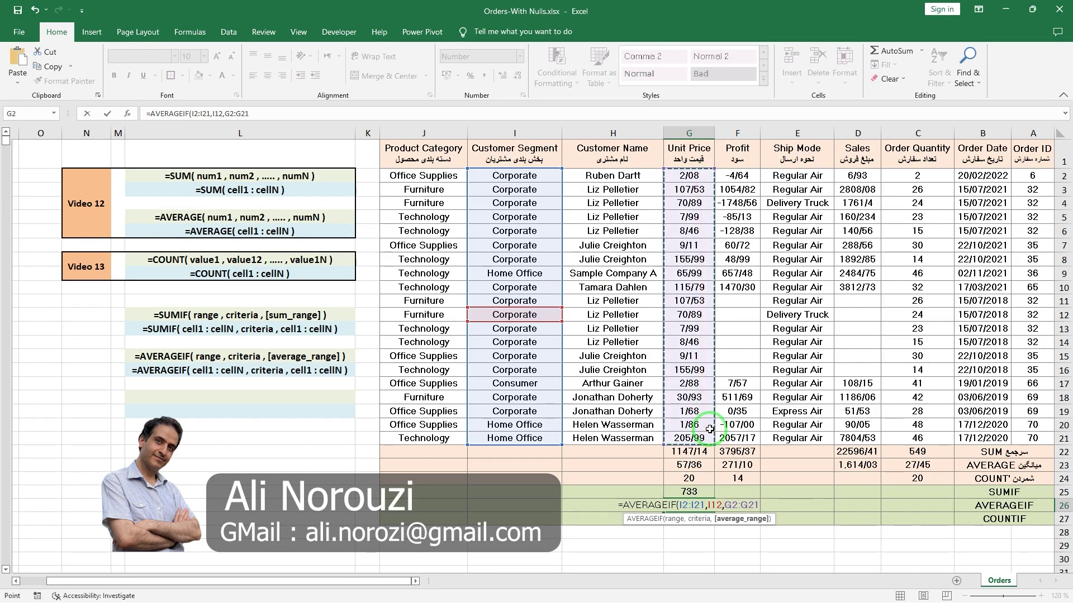
{"action": "key", "text": "Return"}
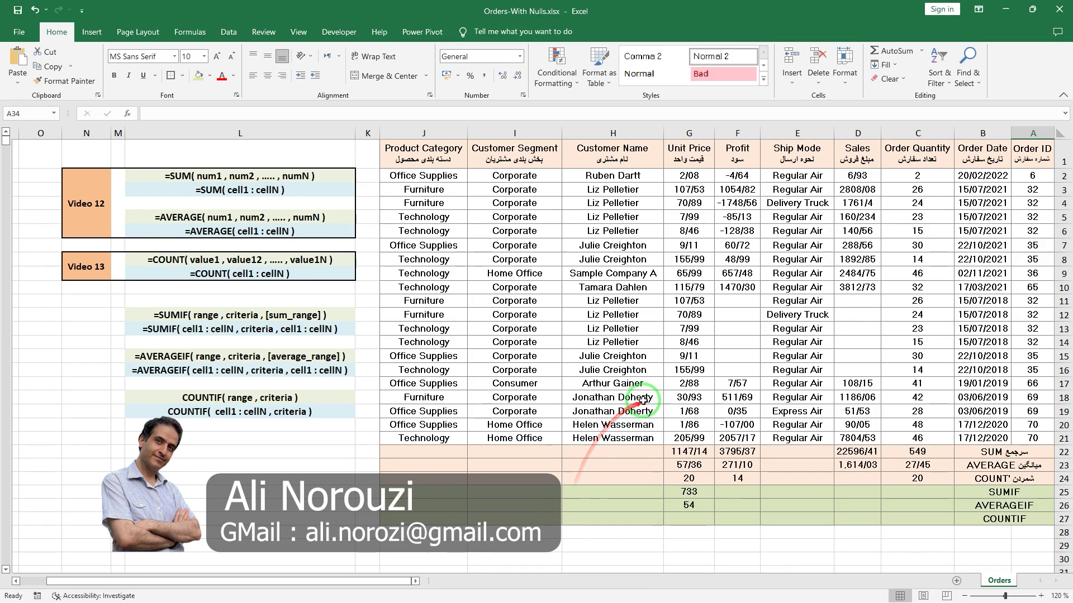
- Draw pen annotations linking the data columns to the COUNTIF syntax notes, then select H27
{"action": "left_click_drag", "start_coordinate": [684, 354], "coordinate": [488, 368]}
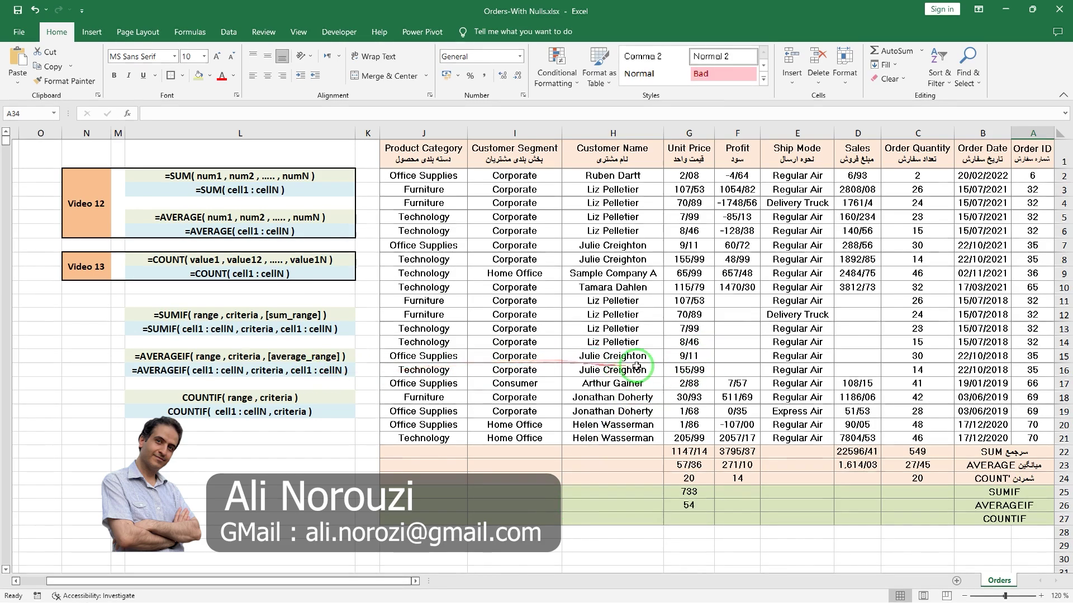
{"action": "left_click_drag", "start_coordinate": [636, 367], "coordinate": [287, 438]}
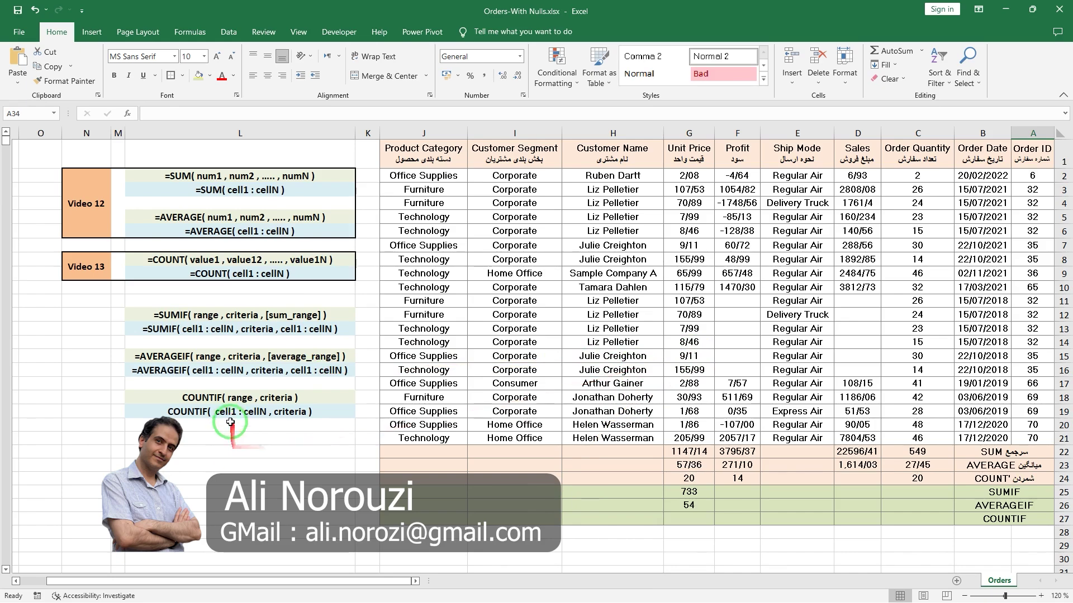
{"action": "left_click_drag", "start_coordinate": [379, 296], "coordinate": [280, 410]}
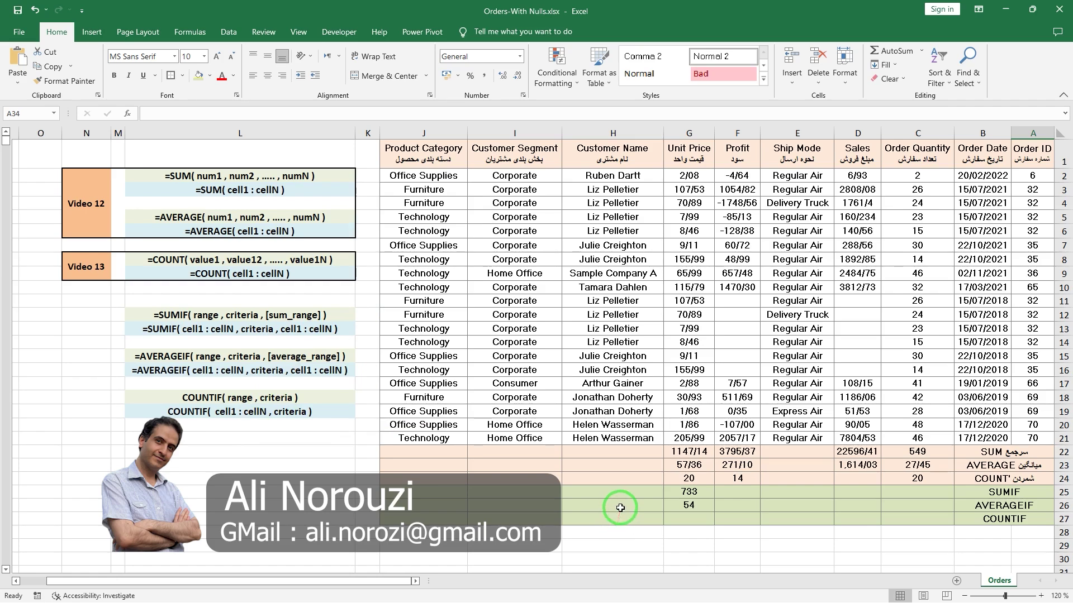
{"action": "left_click_drag", "start_coordinate": [604, 481], "coordinate": [607, 218]}
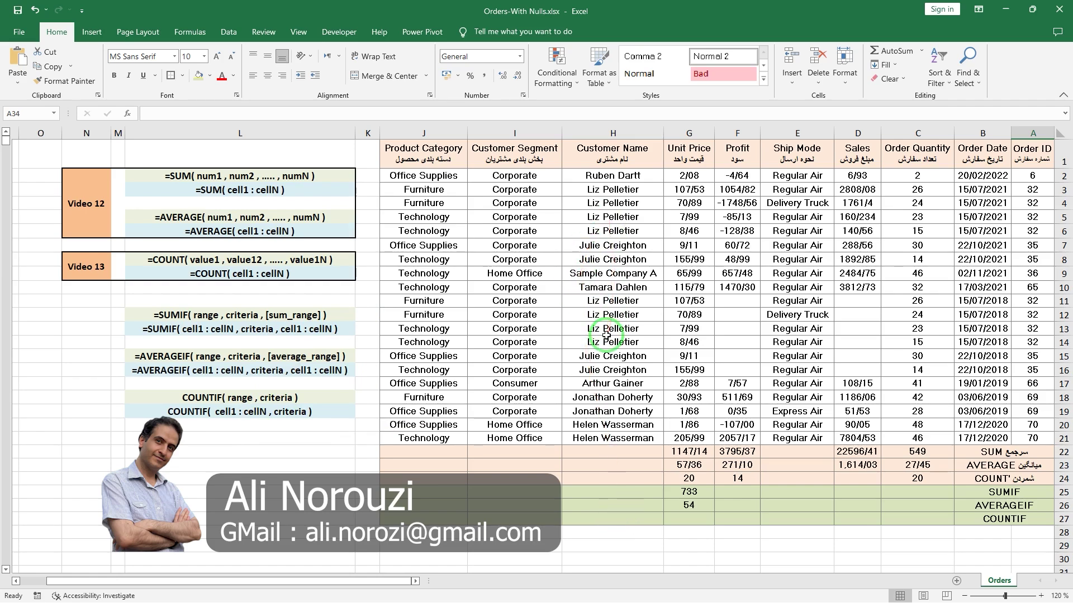
{"action": "left_click", "coordinate": [616, 519]}
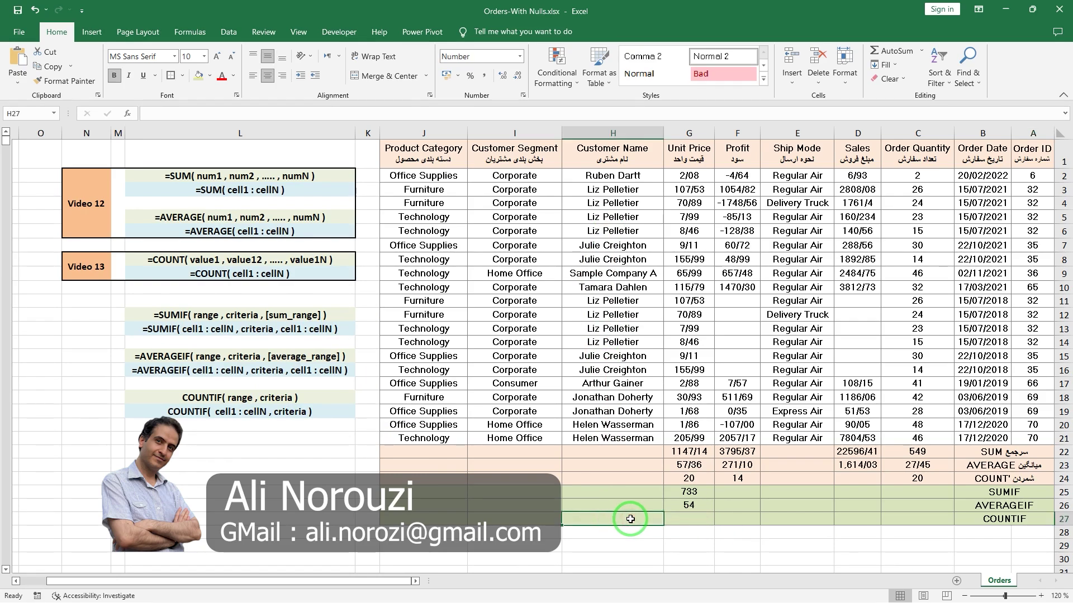
- Insert COUNTIF in H27 and select Customer Name cells H2:H21 as its range
{"action": "type", "text": "="}
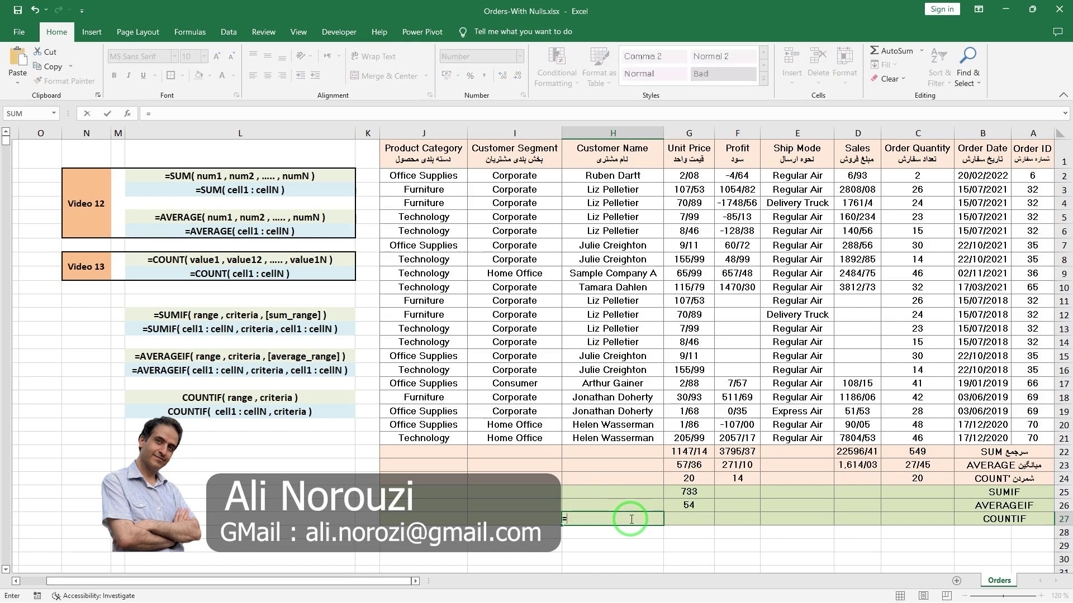
{"action": "type", "text": "c"}
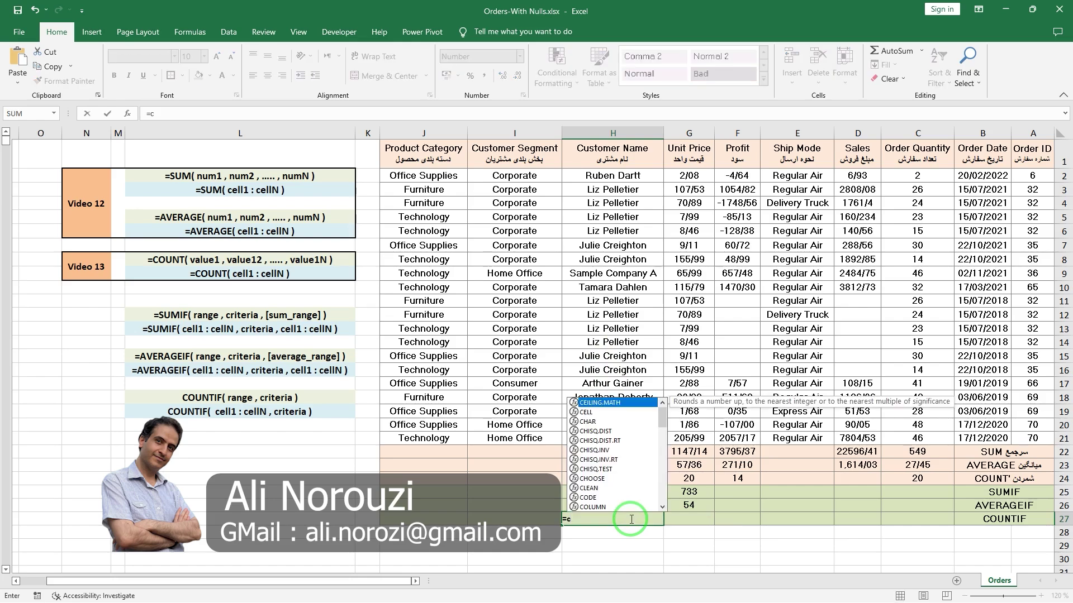
{"action": "type", "text": "oun"}
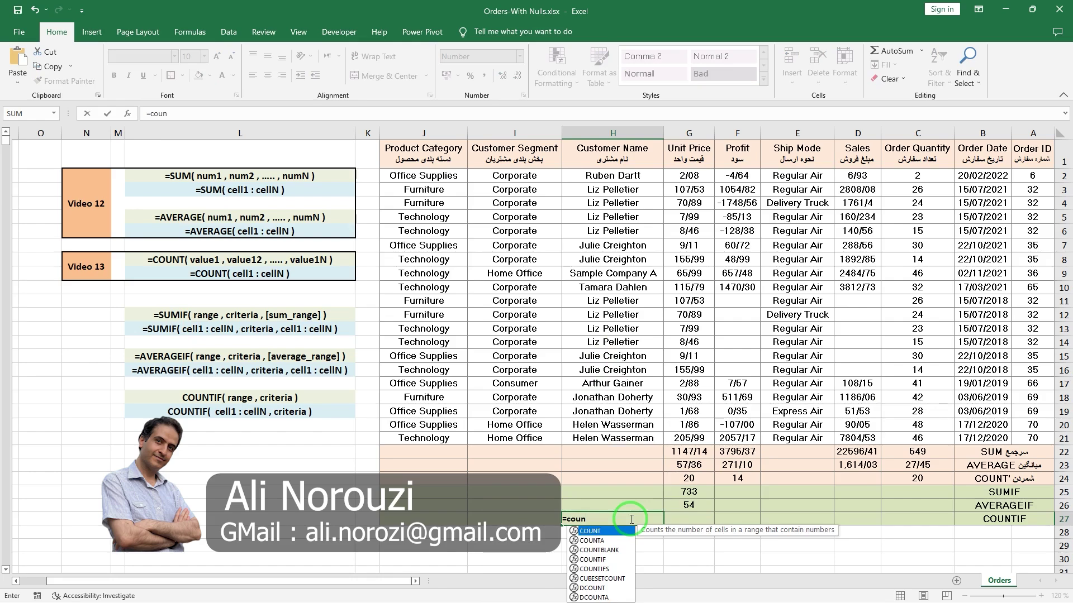
{"action": "key", "text": "Down"}
{"action": "key", "text": "Down"}
{"action": "key", "text": "Down"}
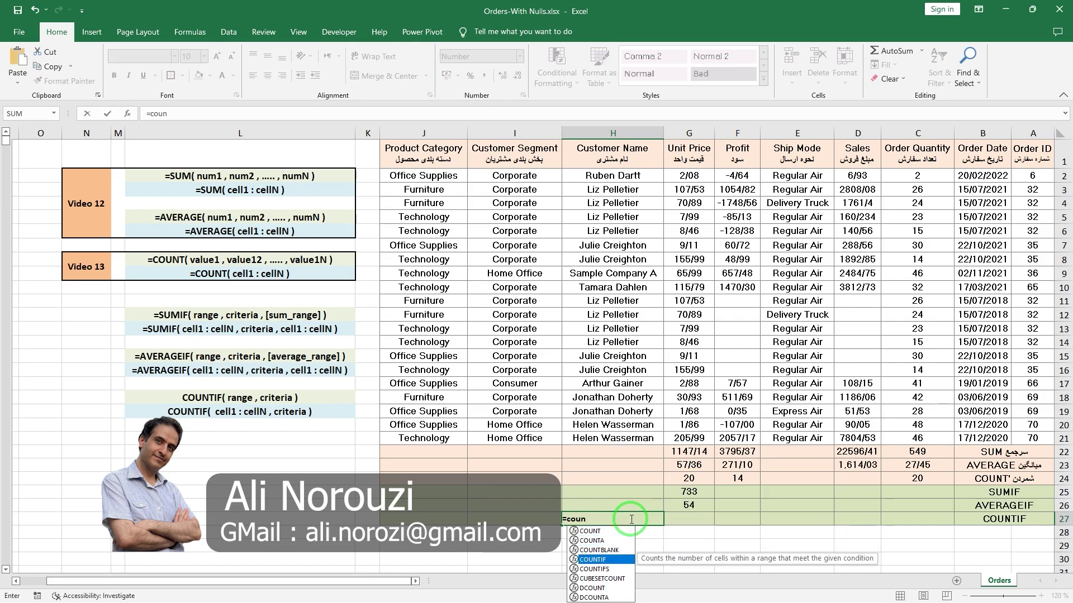
{"action": "key", "text": "Tab"}
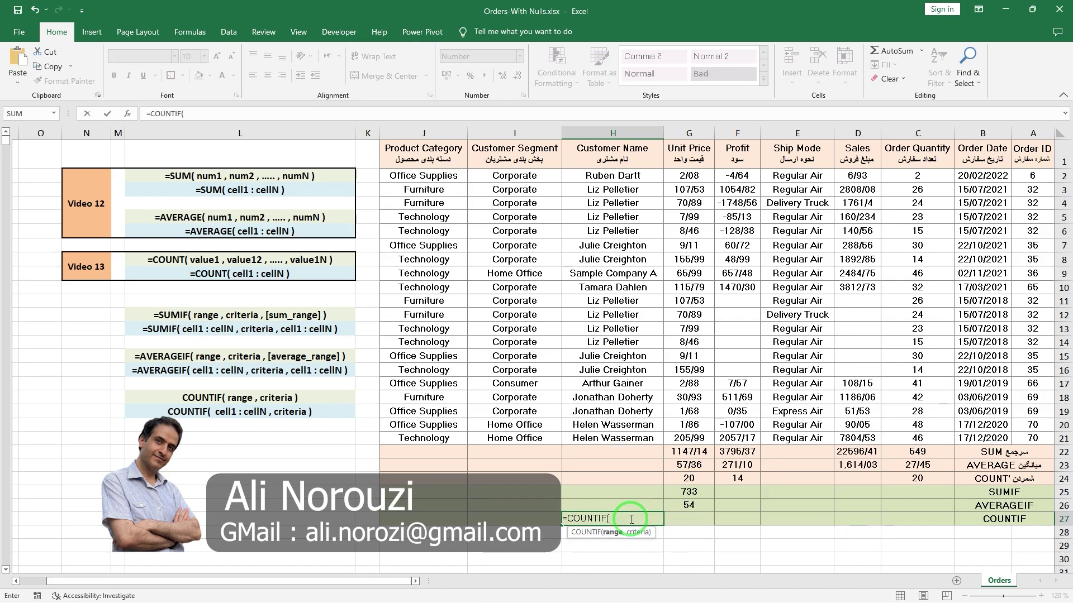
{"action": "left_click", "coordinate": [607, 176]}
{"action": "left_click_drag", "start_coordinate": [608, 176], "coordinate": [610, 436]}
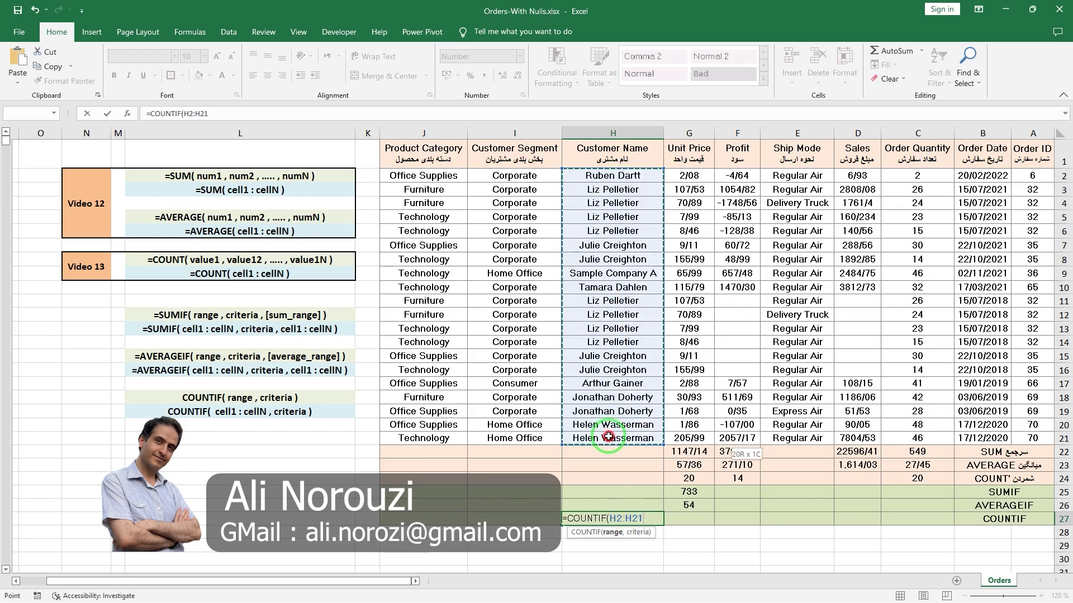
- Use H5's customer as criteria, completing =COUNTIF(H2:H21,H5) with a result of 8
{"action": "type", "text": ","}
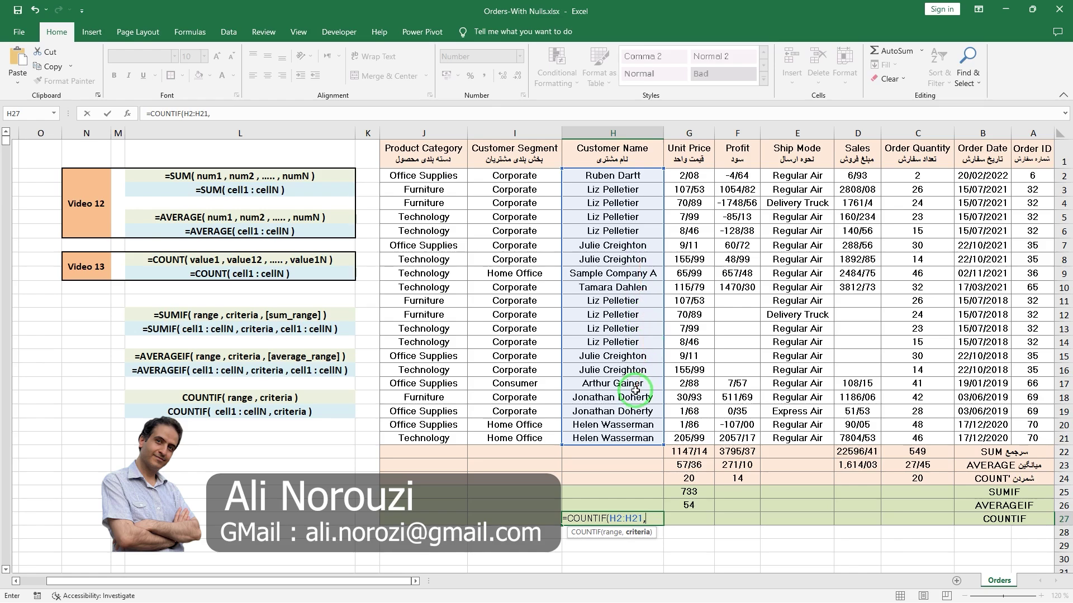
{"action": "left_click", "coordinate": [614, 219]}
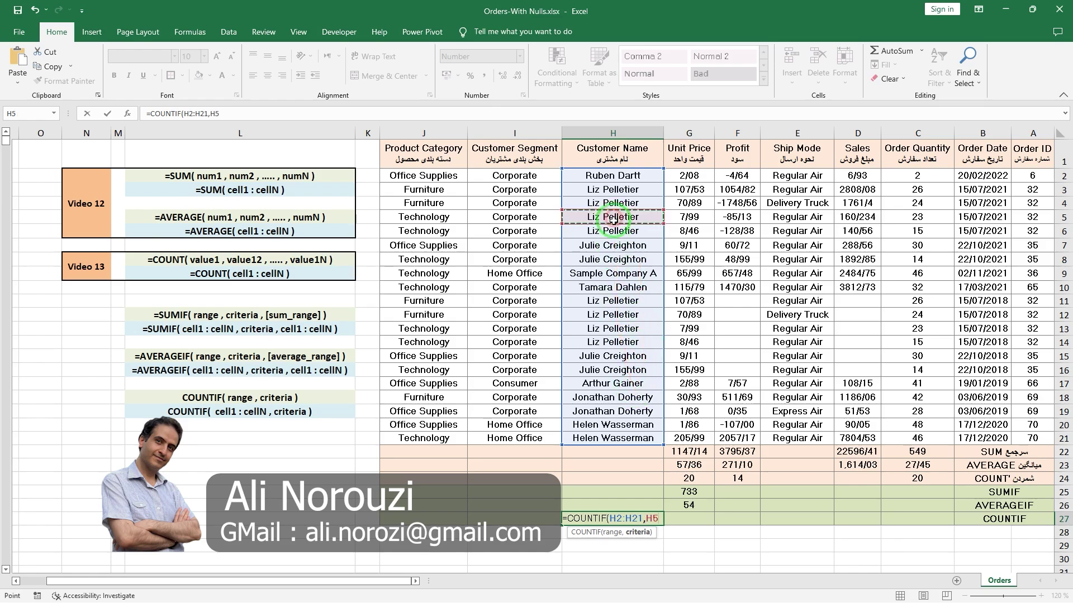
{"action": "key", "text": "Return"}
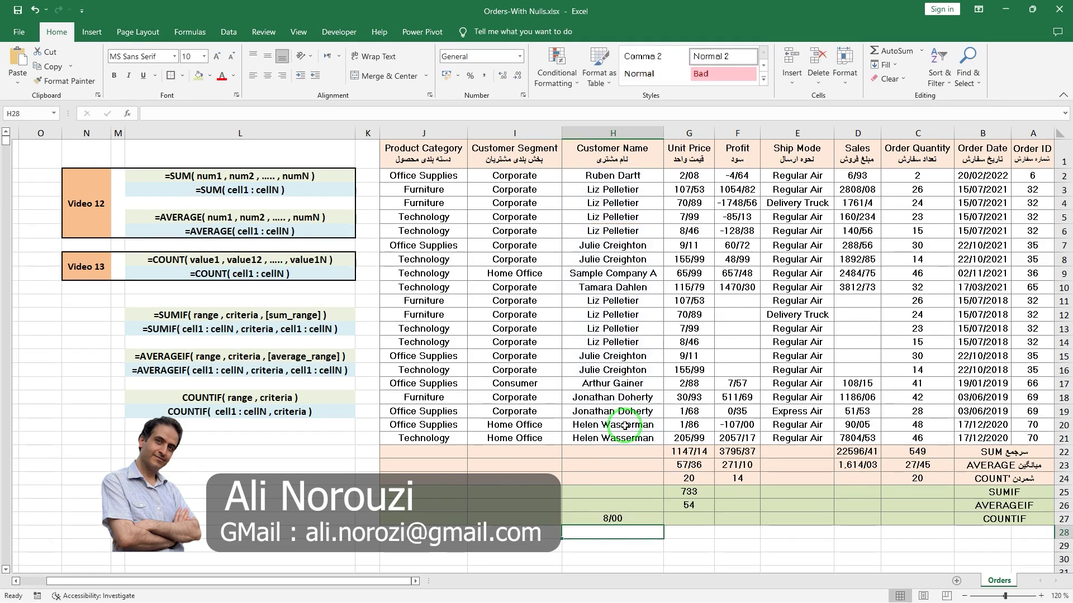